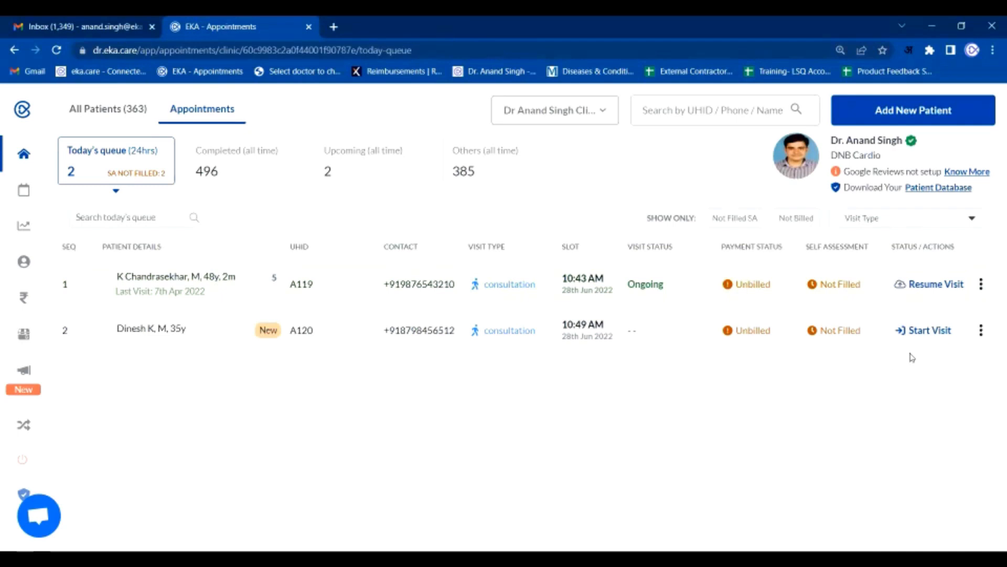
Start the visit for the second patient in today's queue and mark the patient as having no known medical history
{"action": "left_click", "coordinate": [931, 332]}
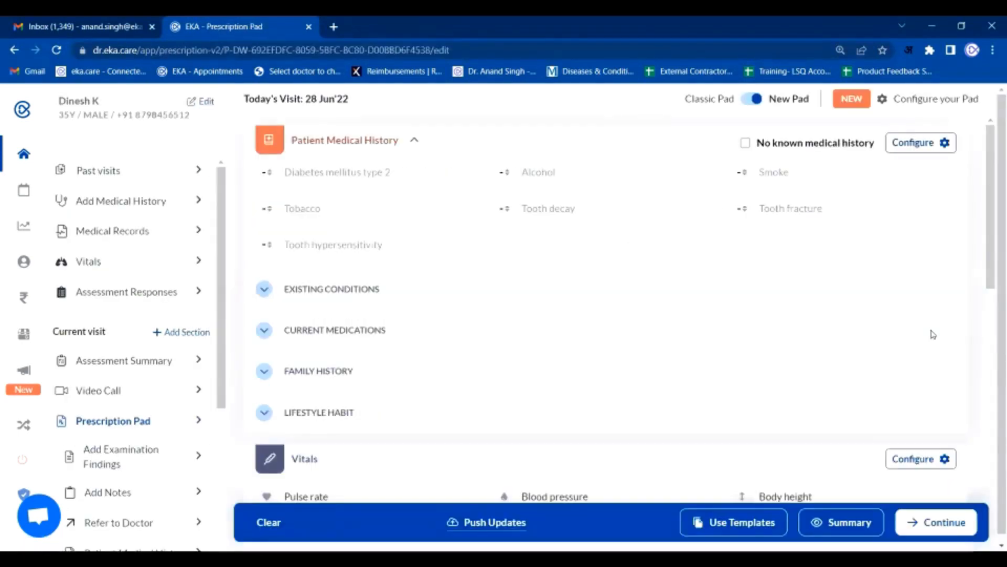
{"action": "left_click", "coordinate": [746, 144]}
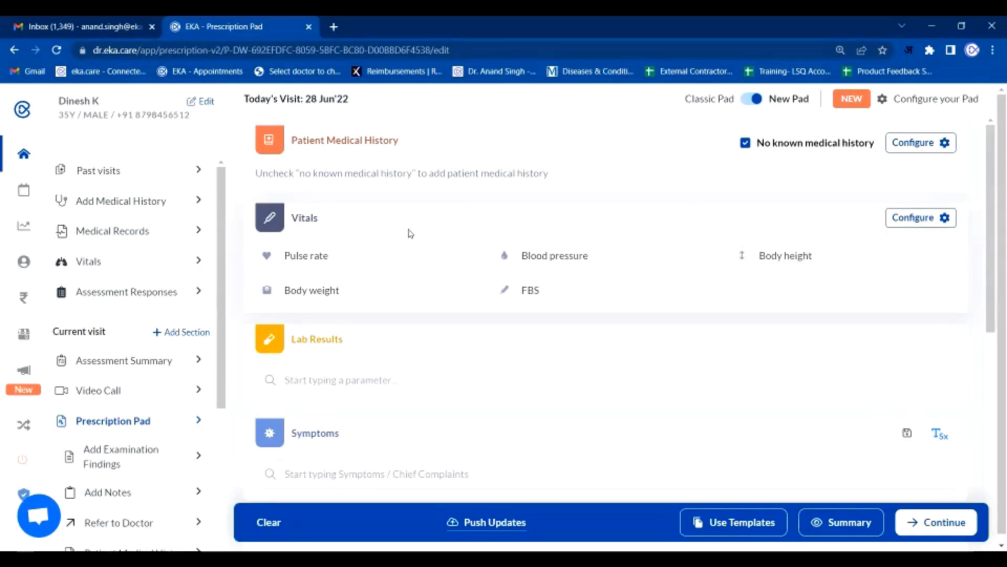
Examine the pad's smart suggestion and component order settings, then leave them without saving
{"action": "left_click", "coordinate": [914, 103]}
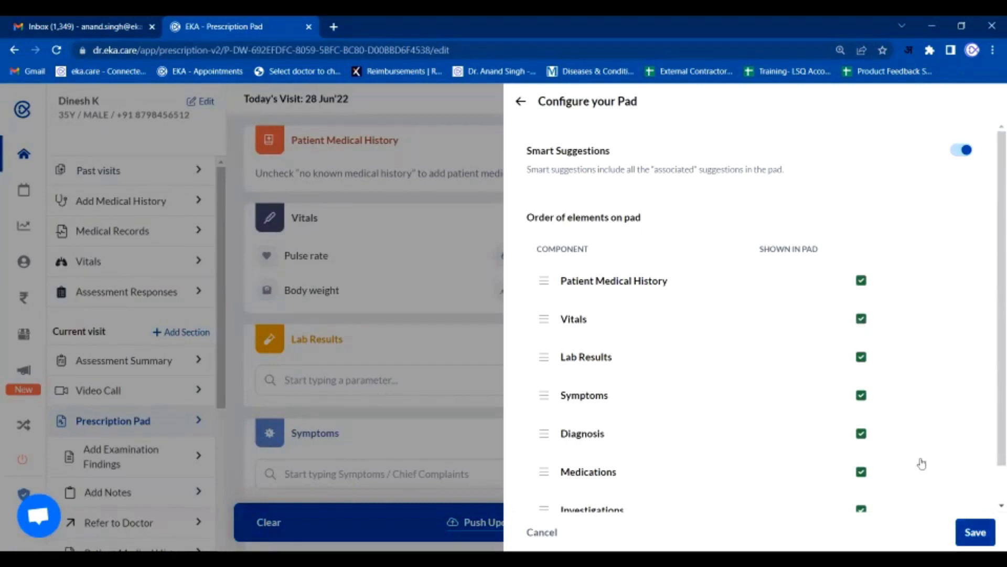
{"action": "left_click", "coordinate": [543, 531]}
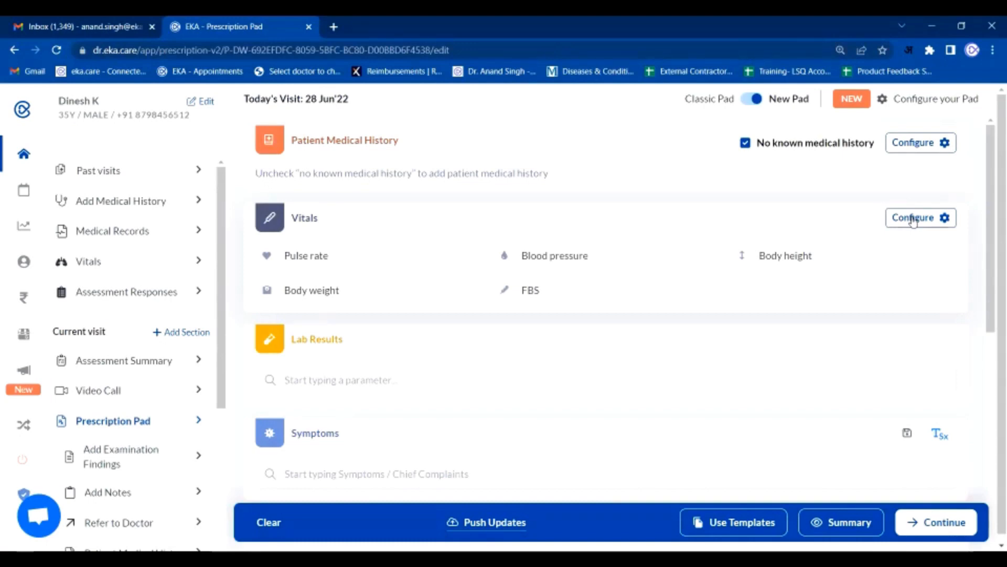
Remove FBS, Body Weight, Body Height, Pulse Rate and Blood Pressure from the selected quick links of the Vitals section
{"action": "left_click", "coordinate": [913, 219]}
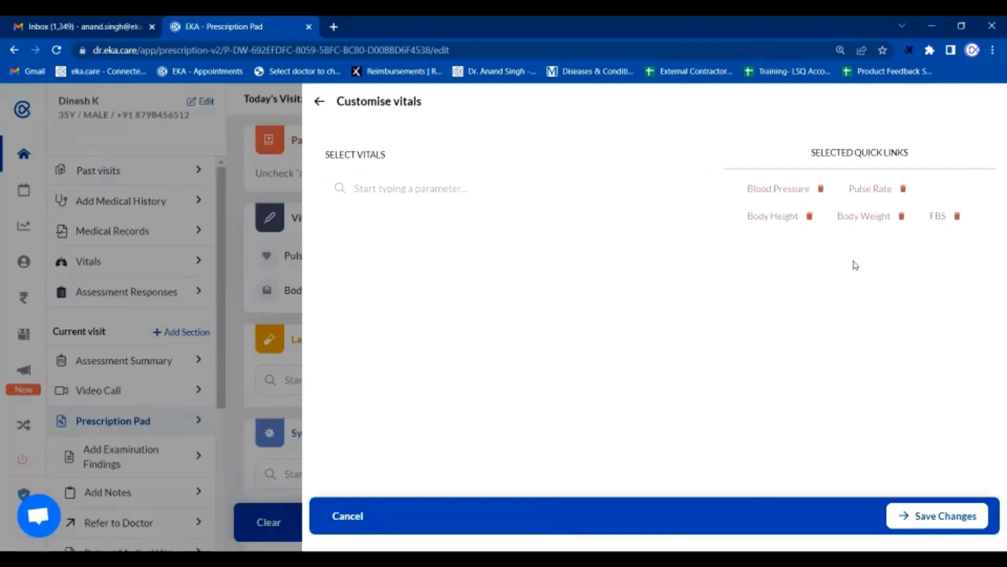
{"action": "left_click", "coordinate": [958, 217]}
{"action": "left_click", "coordinate": [902, 217]}
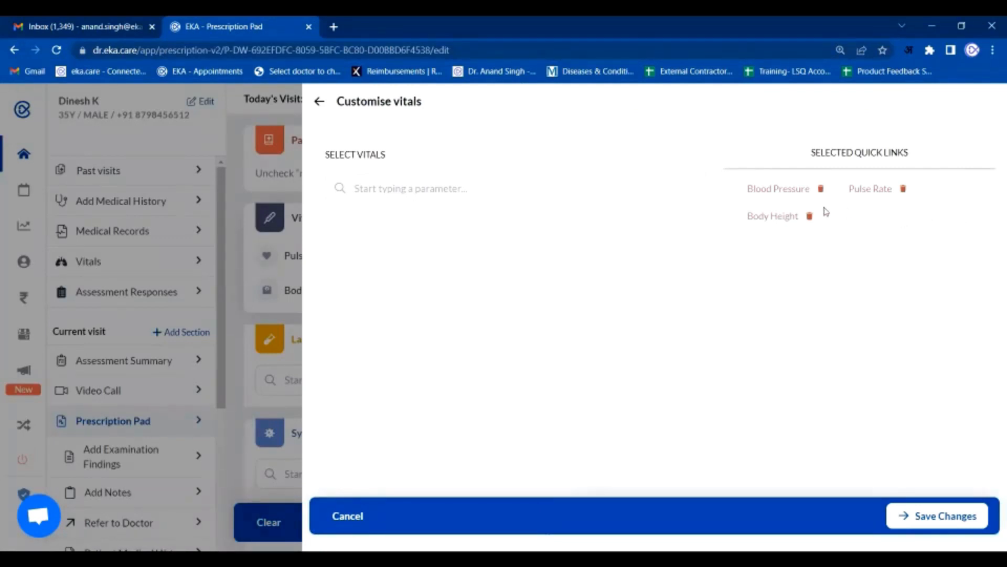
{"action": "left_click", "coordinate": [810, 217]}
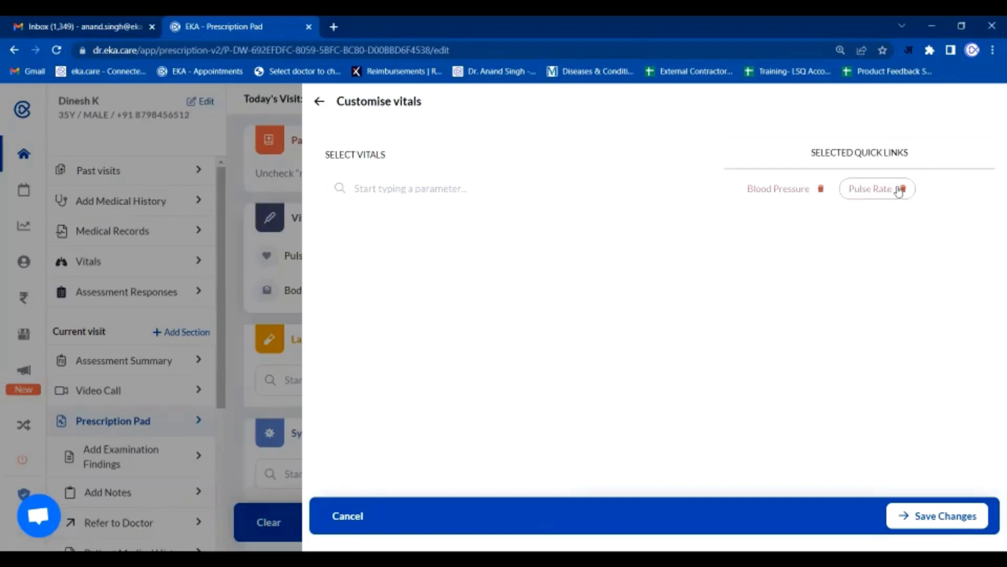
{"action": "left_click", "coordinate": [901, 189]}
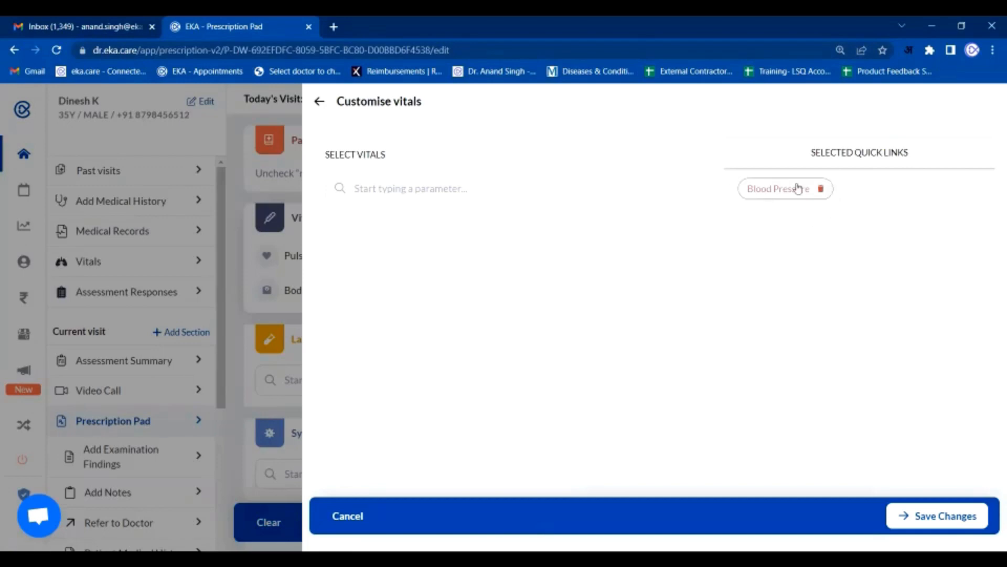
{"action": "left_click", "coordinate": [821, 190]}
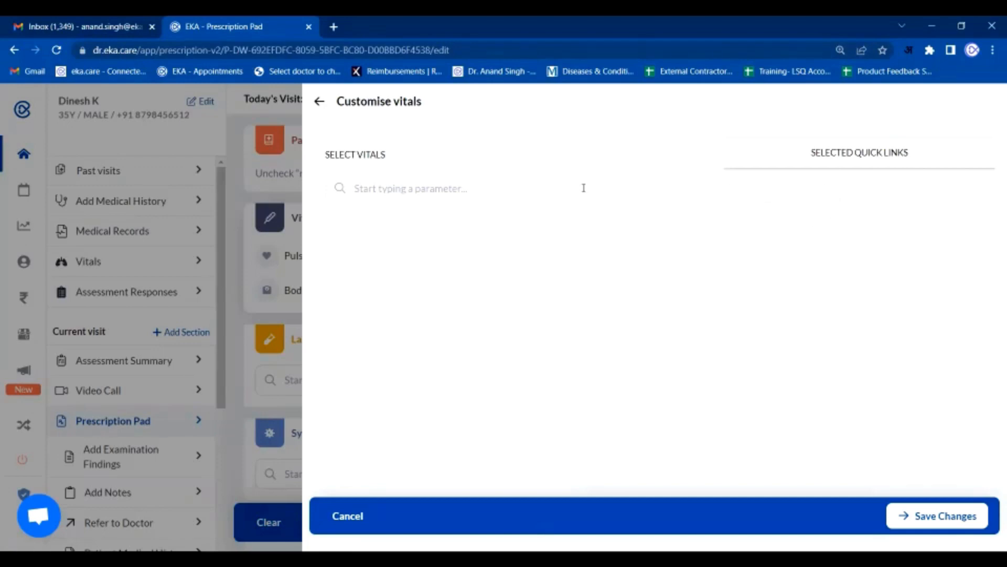
Add Blood Pressure and Pulse Rate to the vitals quick links
{"action": "left_click", "coordinate": [583, 188]}
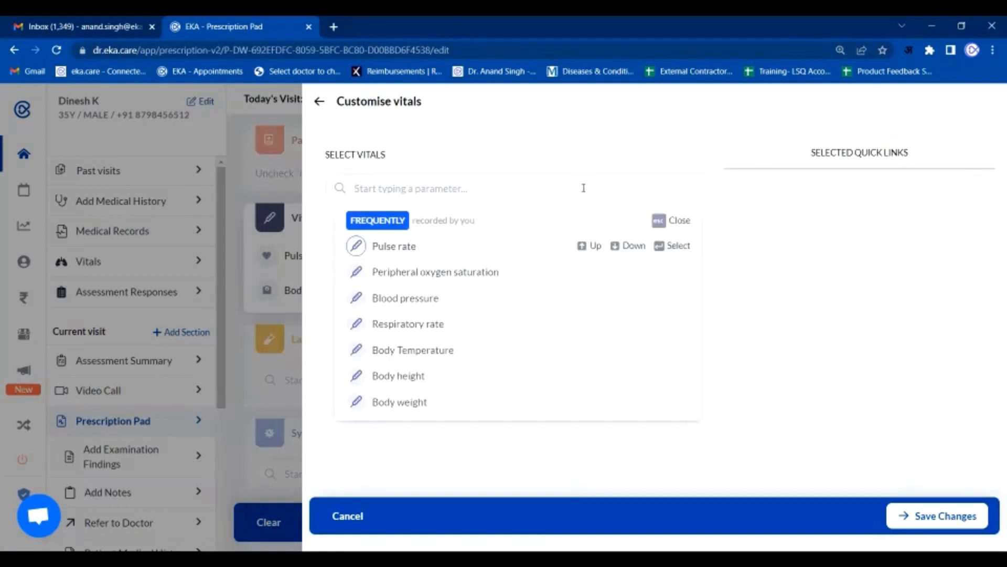
{"action": "type", "text": "bo"}
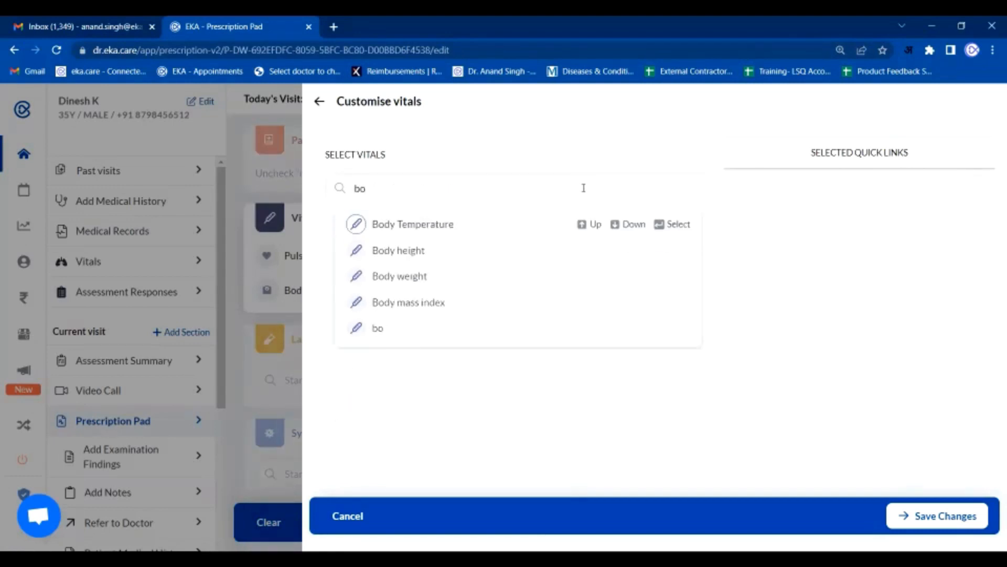
{"action": "key", "text": "BackSpace"}
{"action": "type", "text": "loo"}
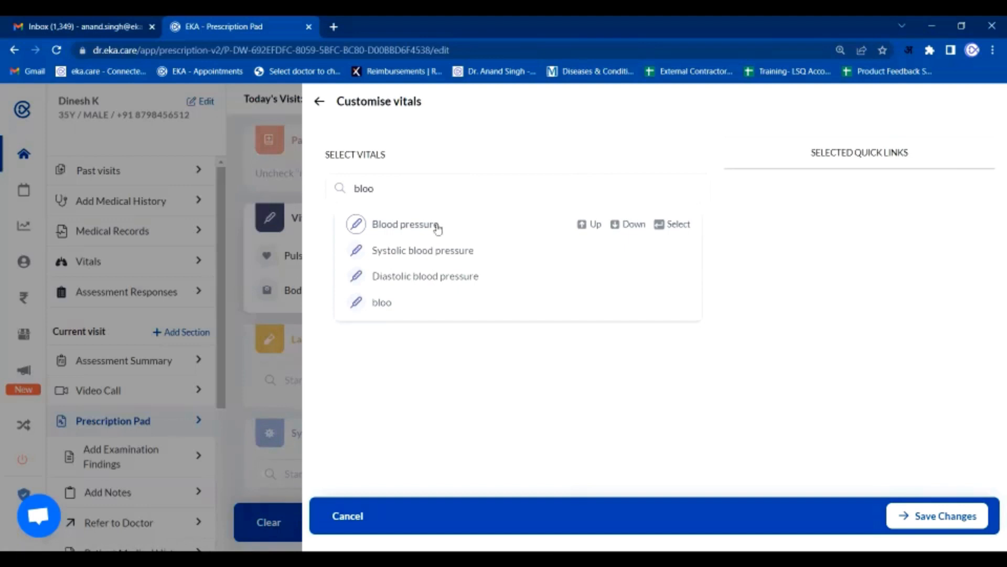
{"action": "left_click", "coordinate": [432, 229]}
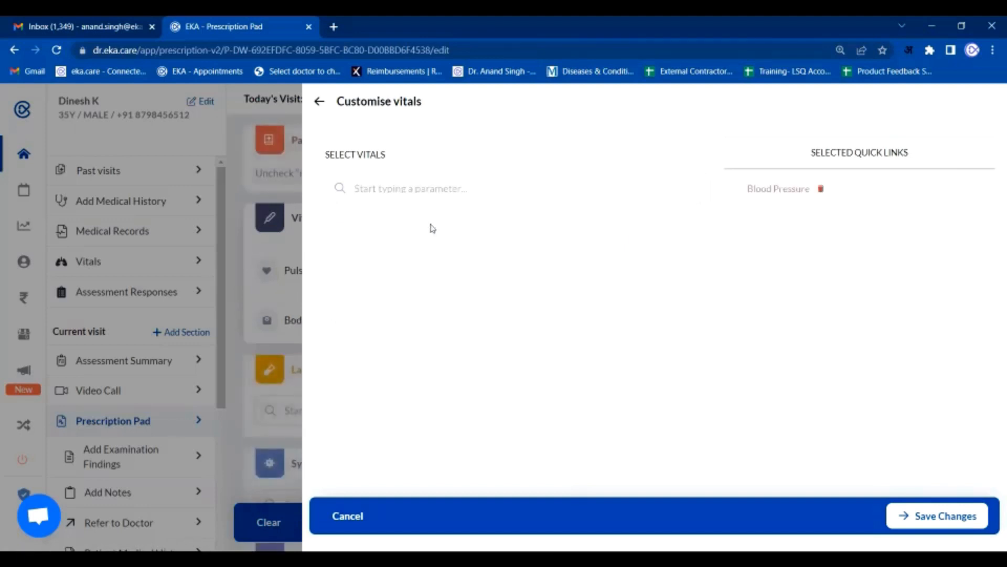
{"action": "left_click", "coordinate": [526, 175]}
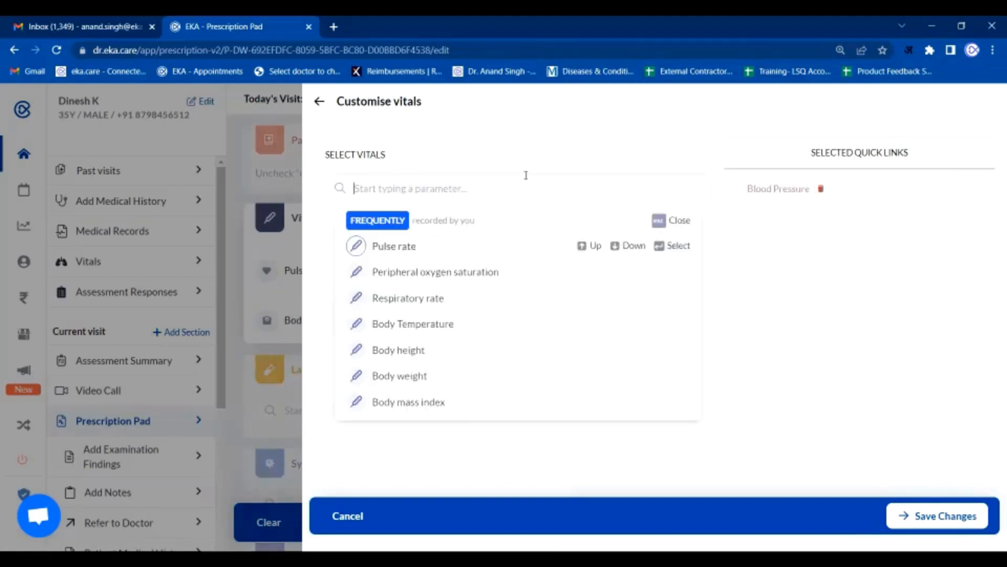
{"action": "type", "text": "pulse"}
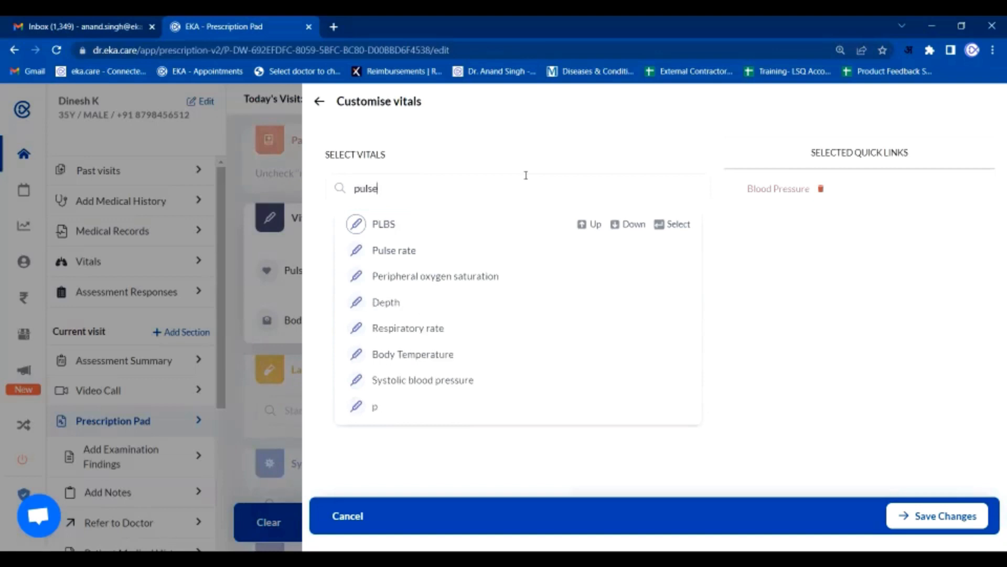
{"action": "left_click", "coordinate": [414, 225]}
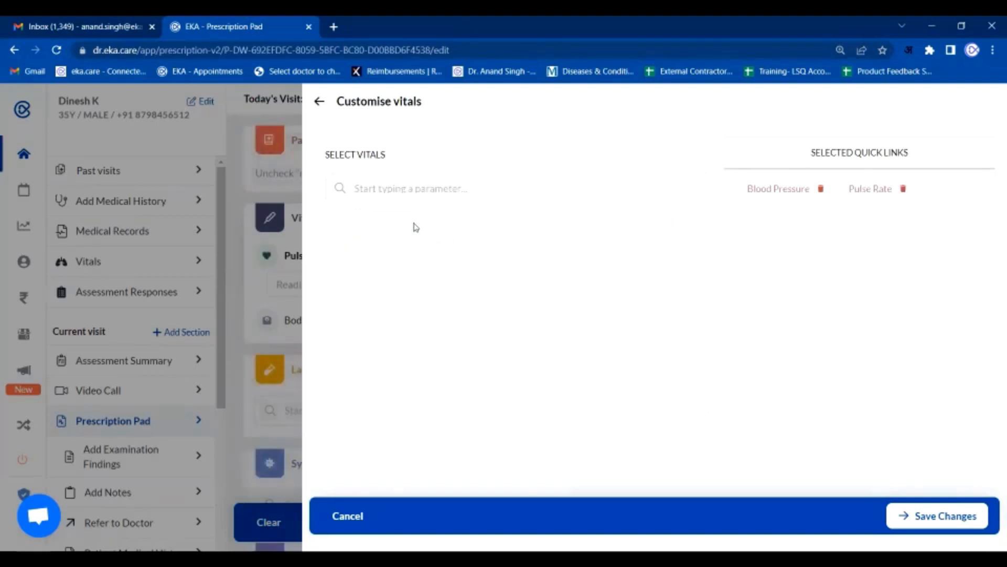
Add Body Height and Body Weight to the vitals quick links
{"action": "left_click", "coordinate": [388, 189]}
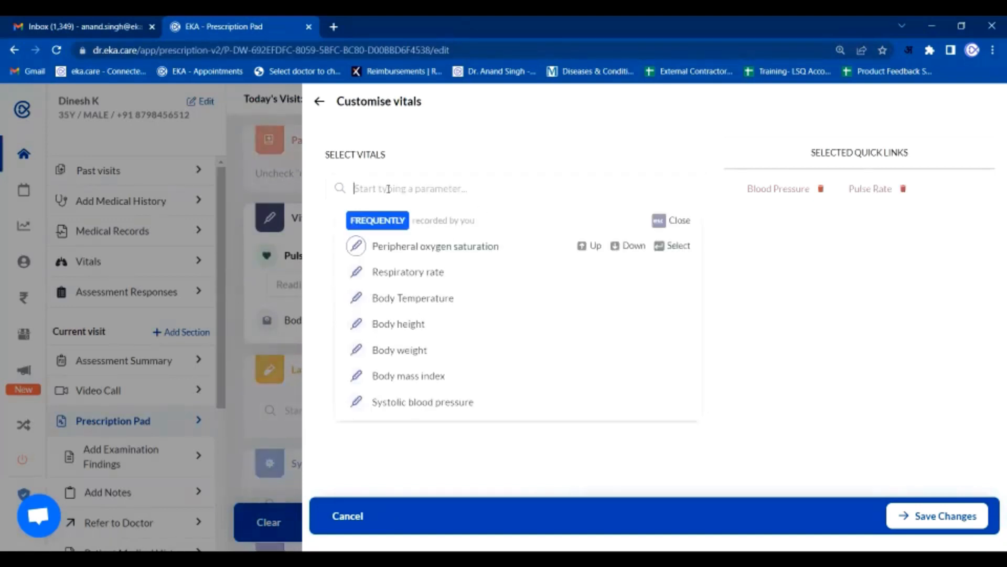
{"action": "type", "text": "he"}
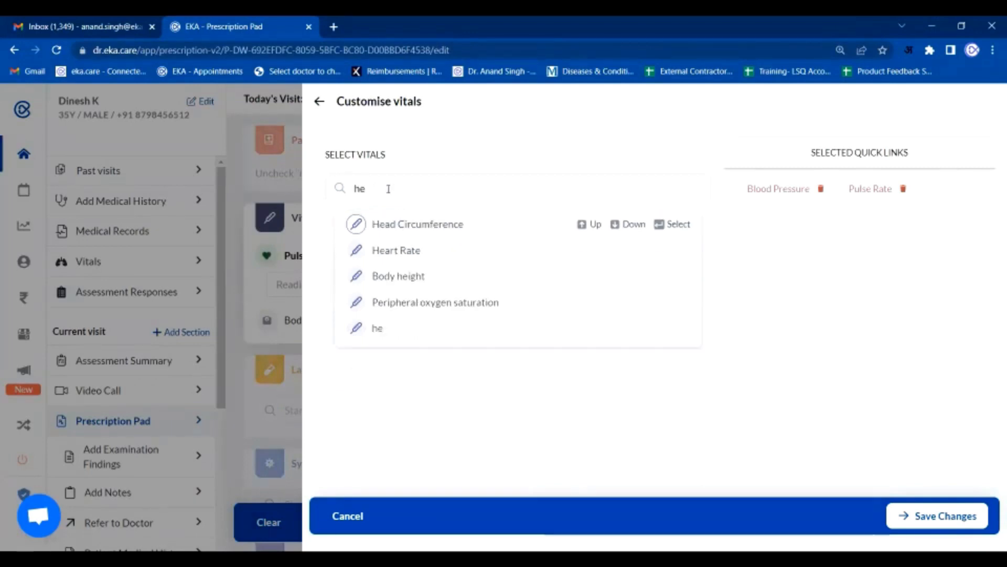
{"action": "left_click", "coordinate": [397, 273]}
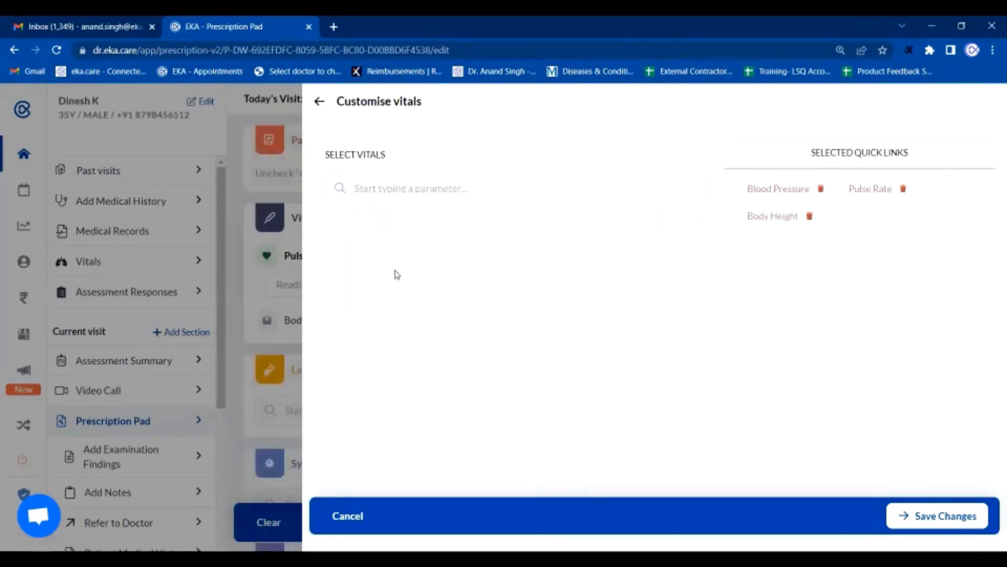
{"action": "left_click", "coordinate": [366, 195]}
{"action": "type", "text": "wei"}
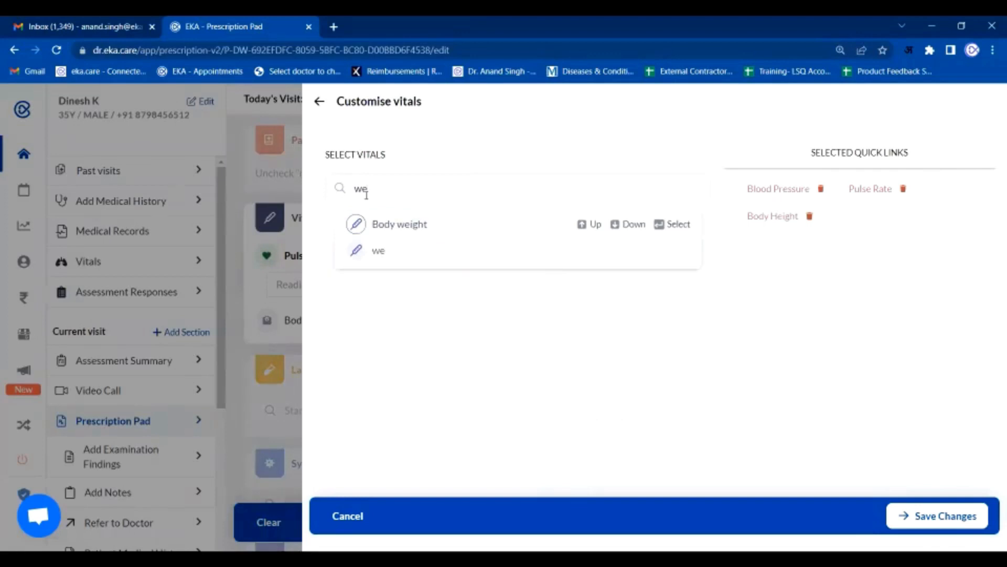
{"action": "left_click", "coordinate": [383, 237]}
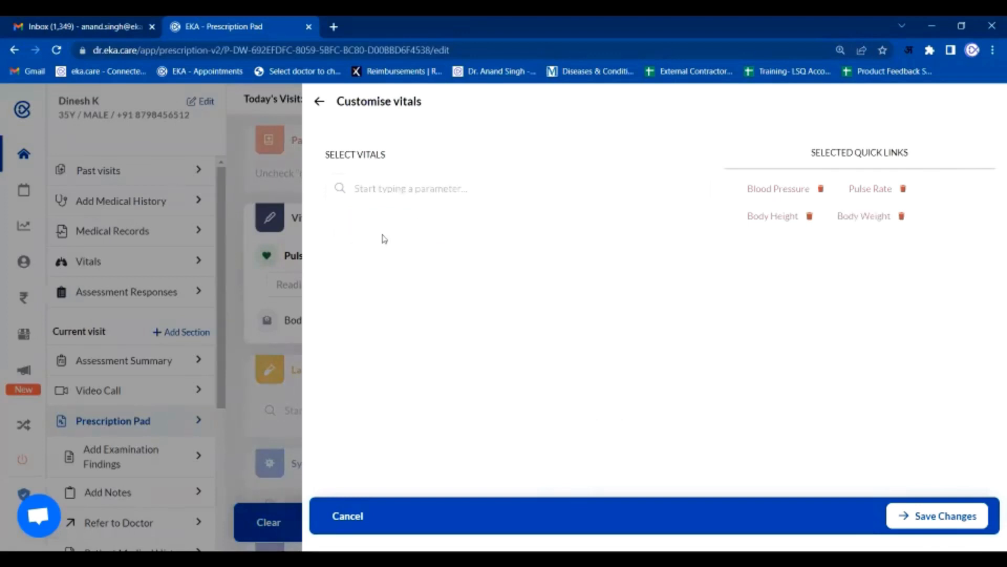
Add Body Mass Index and Peripheral Oxygen Saturation to the vitals quick links and save the customised vitals
{"action": "left_click", "coordinate": [407, 188]}
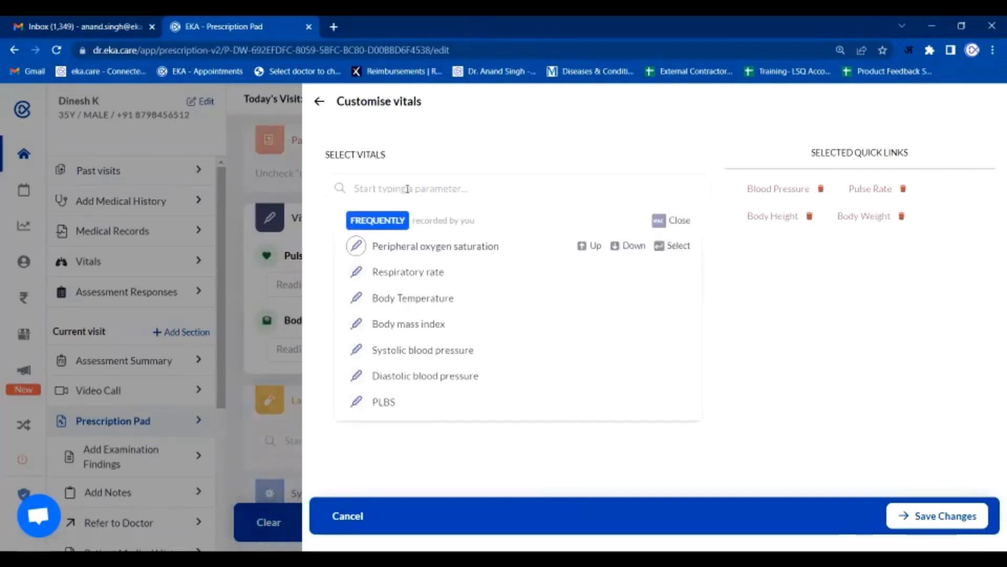
{"action": "left_click", "coordinate": [394, 323]}
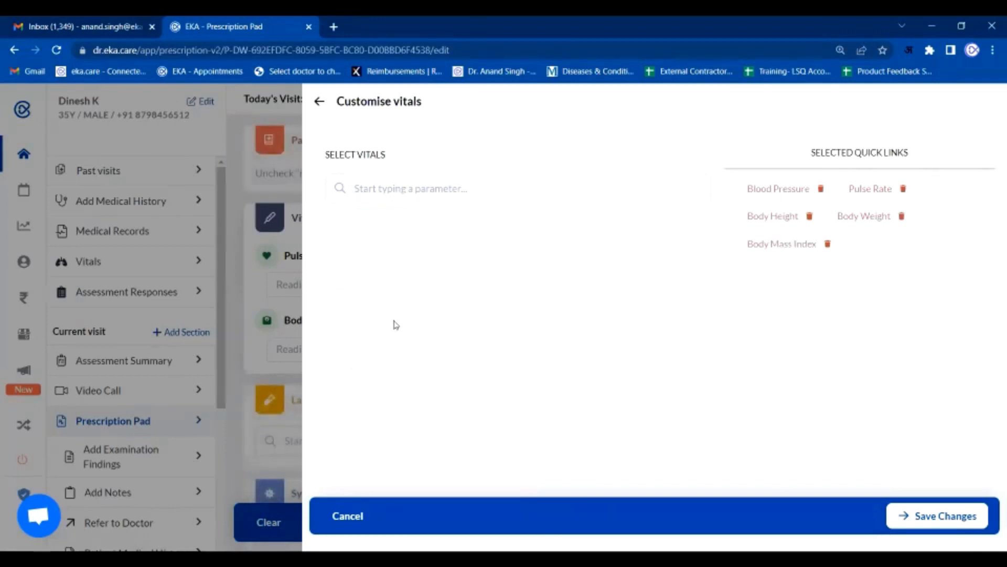
{"action": "left_click", "coordinate": [371, 187]}
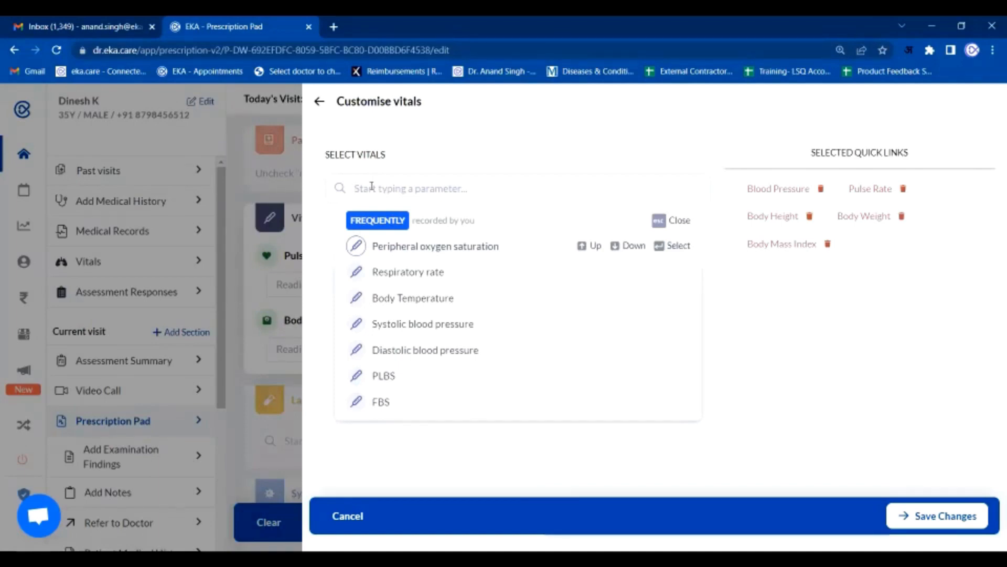
{"action": "left_click", "coordinate": [413, 252]}
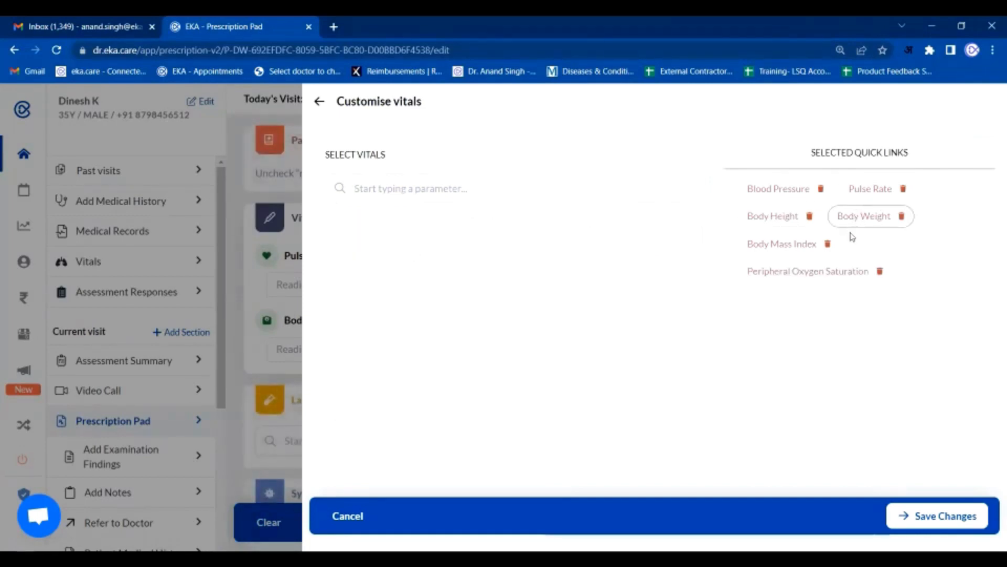
{"action": "left_click", "coordinate": [948, 529]}
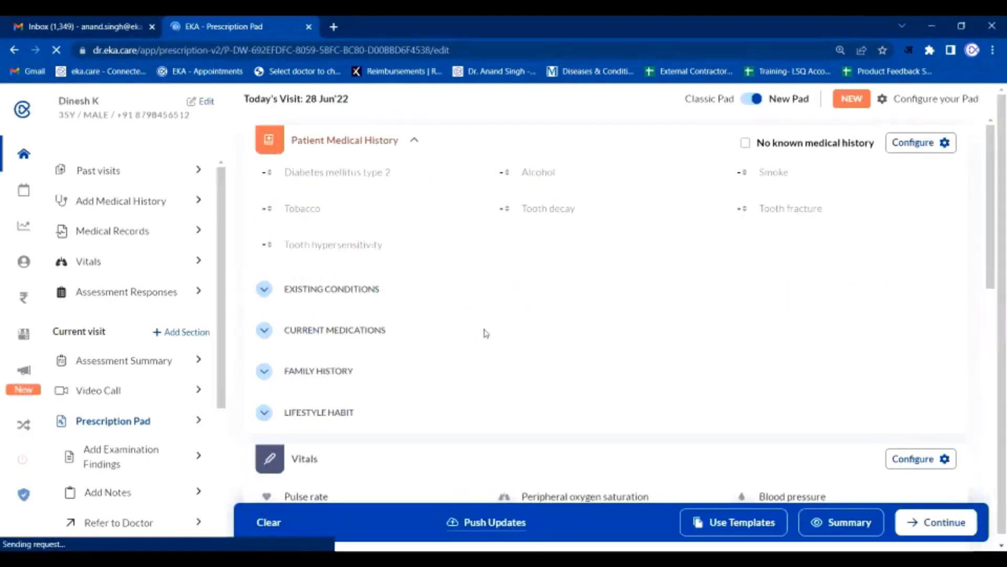
Mark no known medical history for the patient and record a pulse rate of 110 /min
{"action": "left_click", "coordinate": [745, 142]}
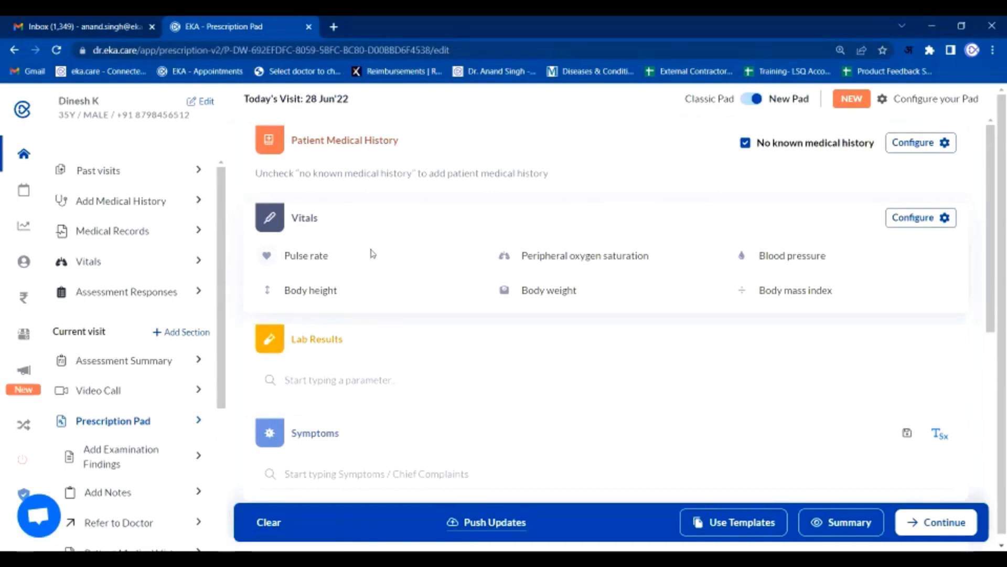
{"action": "left_click", "coordinate": [318, 258]}
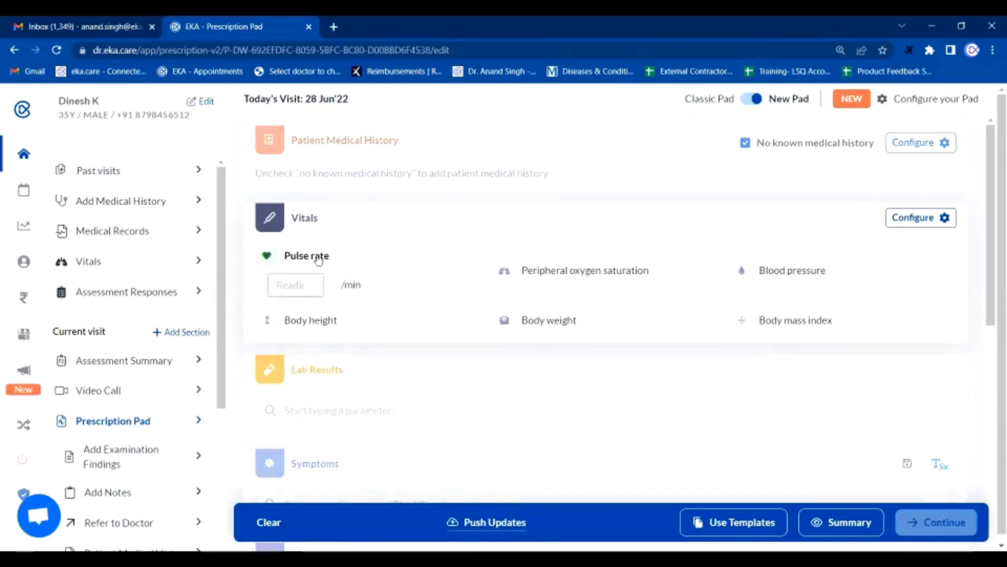
{"action": "type", "text": "110"}
{"action": "key", "text": "Tab"}
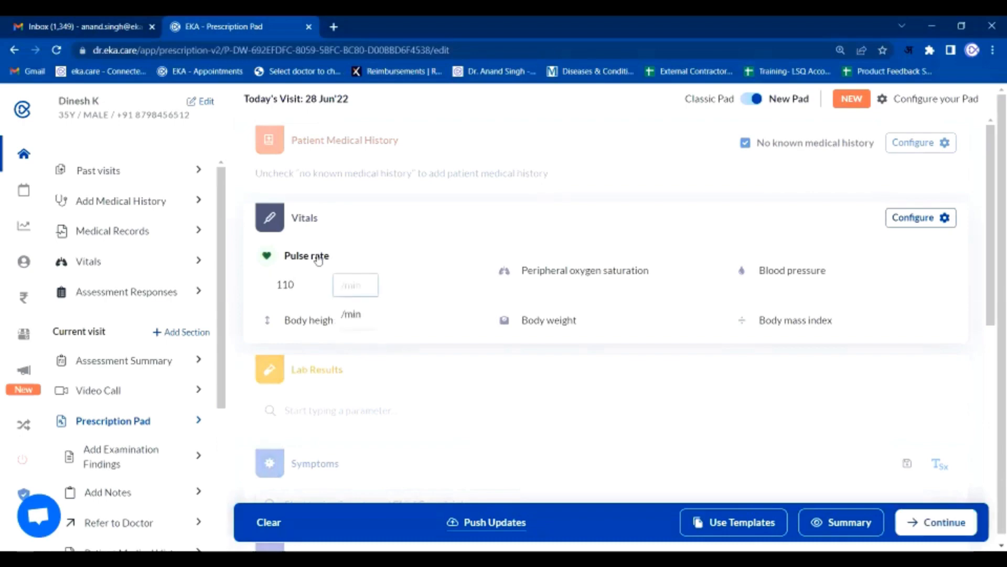
{"action": "key", "text": "Tab"}
Record a peripheral oxygen saturation of 97 % and a blood pressure of 140/90 mm/Hg in the vitals
{"action": "scroll", "coordinate": [556, 287], "scroll_direction": "up", "scroll_amount": 1}
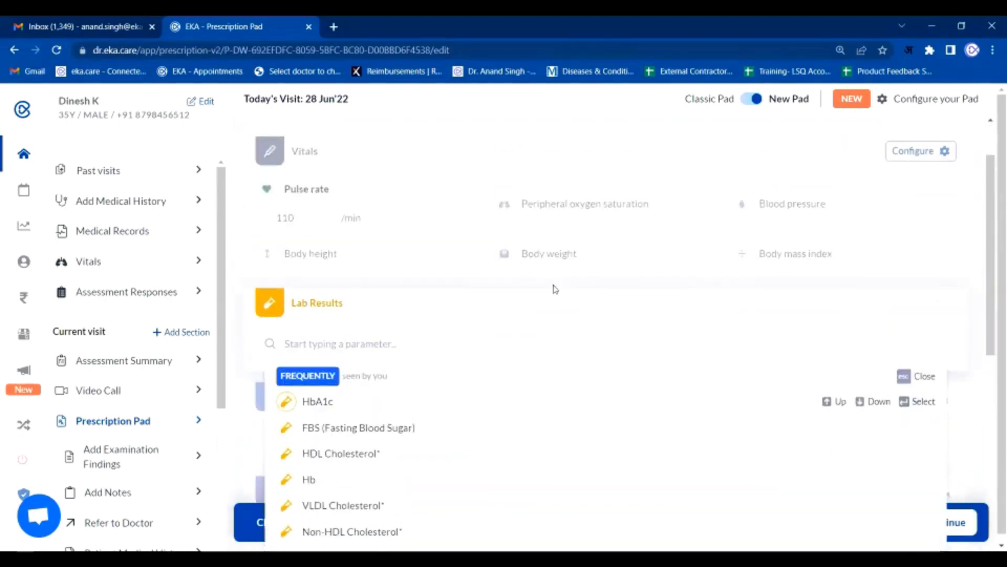
{"action": "left_click", "coordinate": [567, 205]}
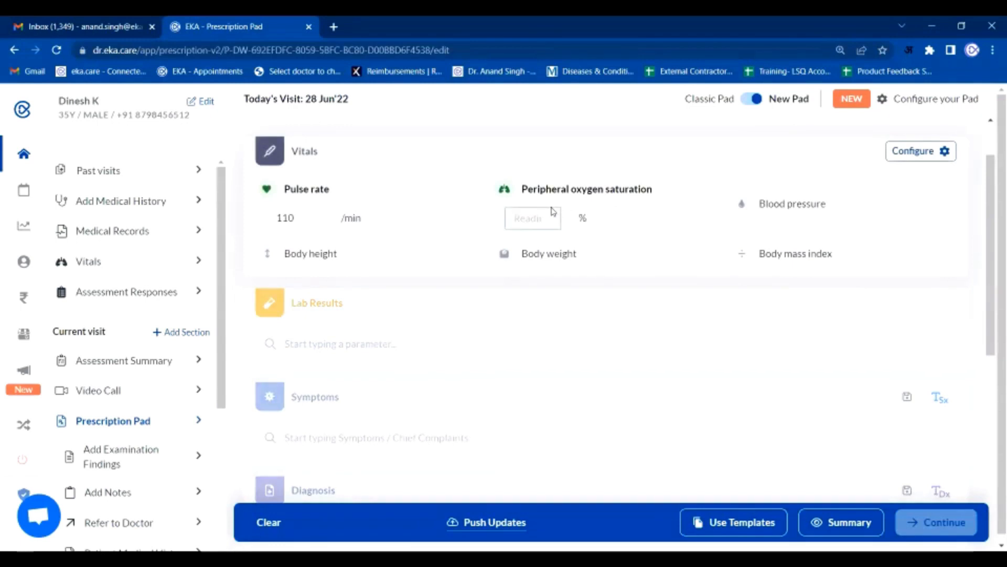
{"action": "type", "text": "97"}
{"action": "left_click", "coordinate": [775, 209]}
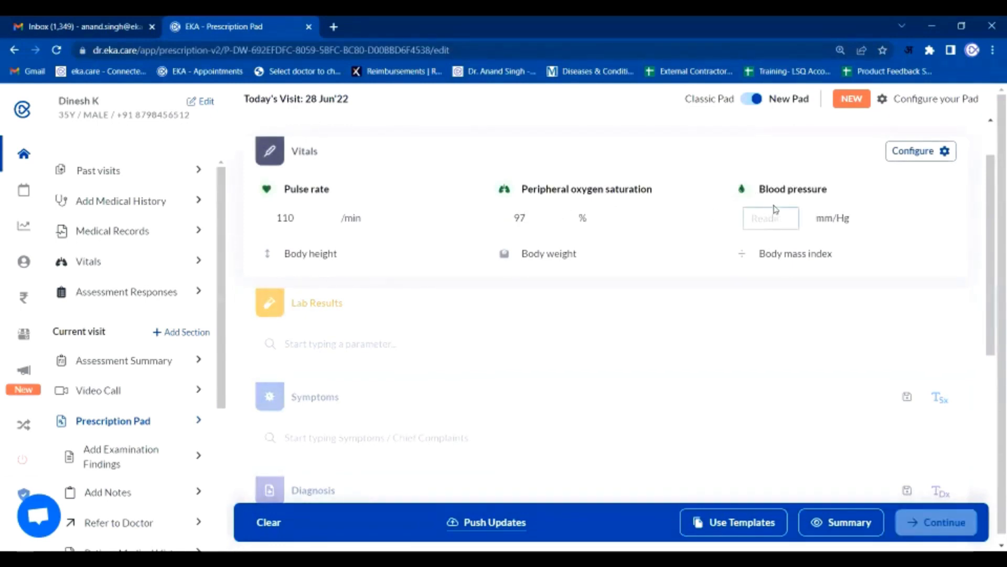
{"action": "type", "text": "140/90"}
Record a body height of 168 cm and a body weight of 87 kg in the vitals
{"action": "left_click", "coordinate": [334, 256]}
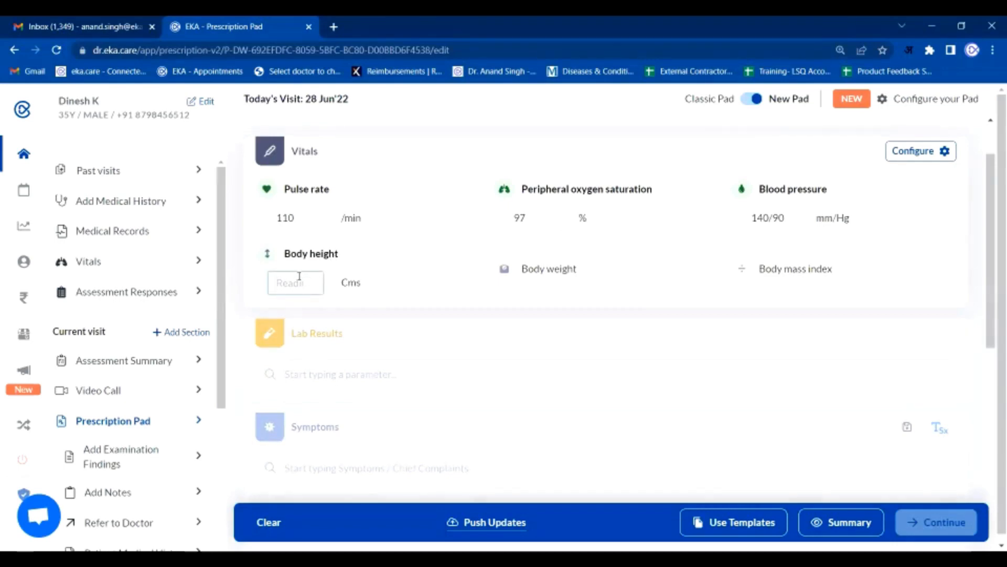
{"action": "type", "text": "168"}
{"action": "left_click", "coordinate": [533, 276]}
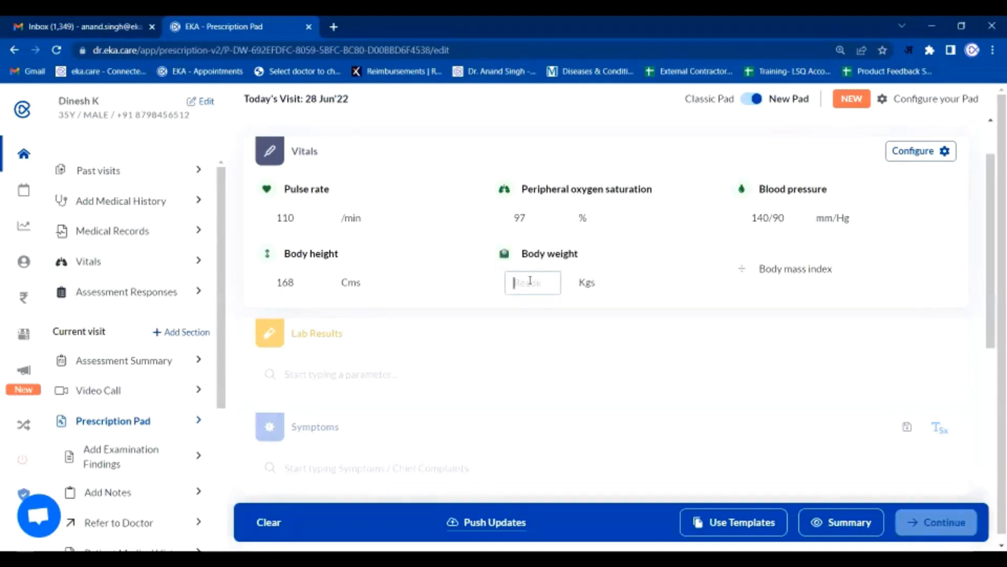
{"action": "type", "text": "87"}
{"action": "left_click", "coordinate": [695, 277]}
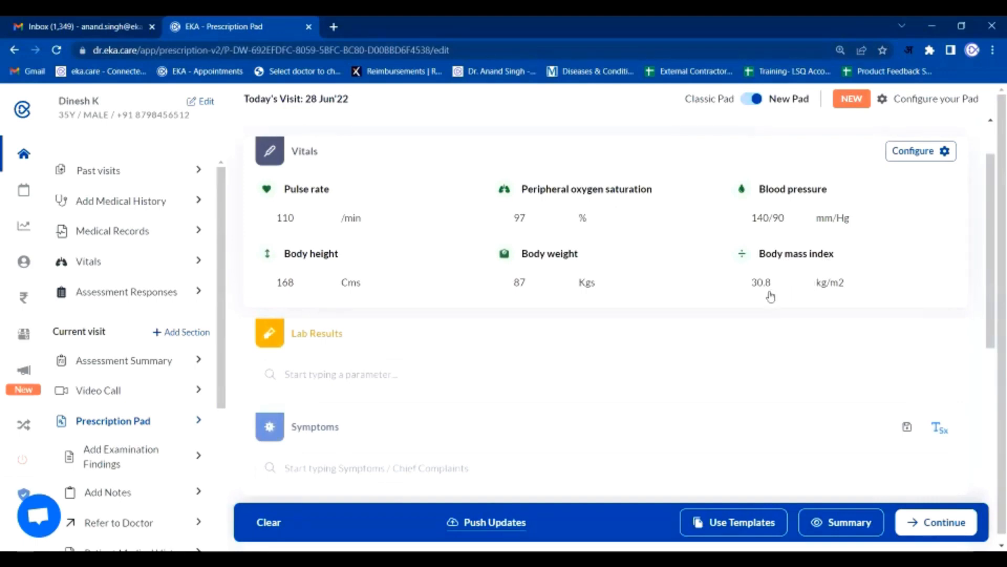